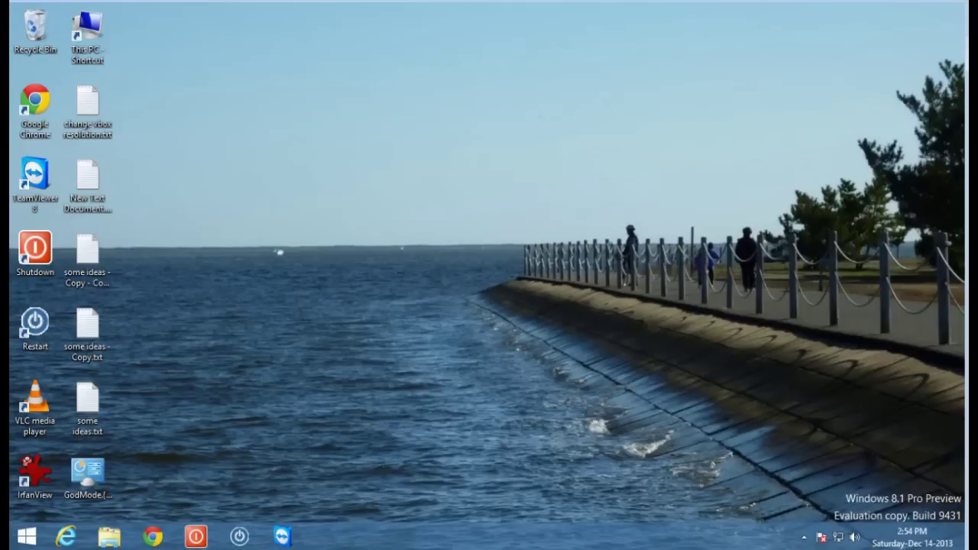
# Launch PC settings via the Settings charm's Change PC settings link.
pyautogui.press('super+c')
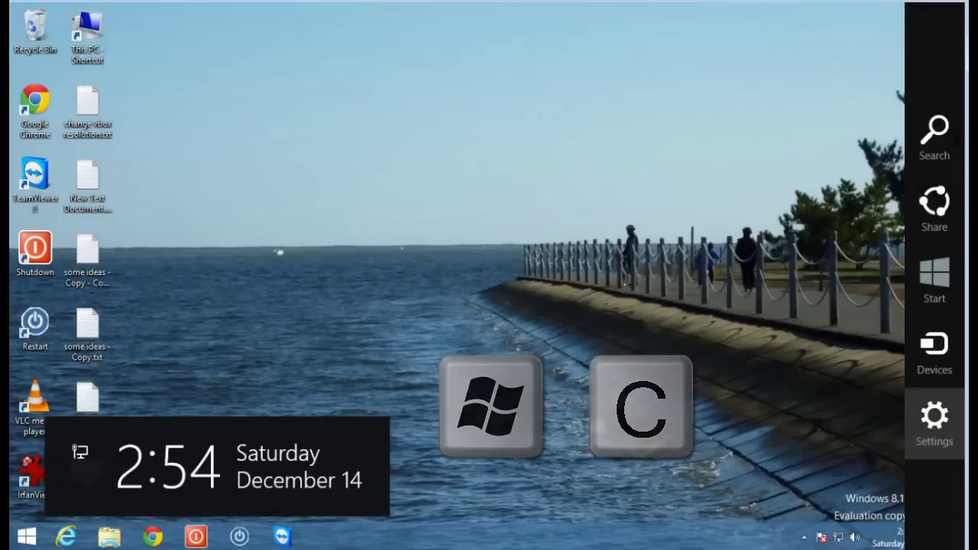
pyautogui.press('Return')
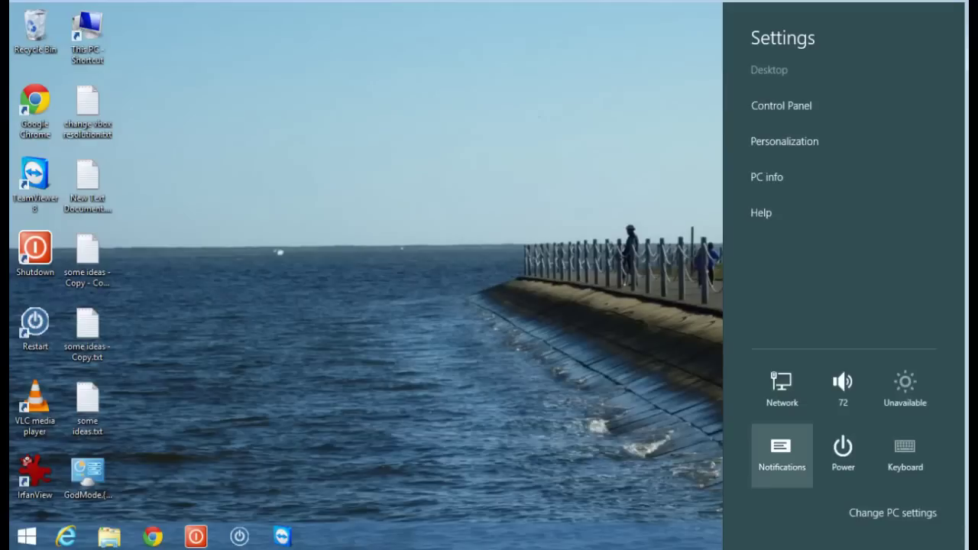
pyautogui.press('Right')
pyautogui.press('Down')
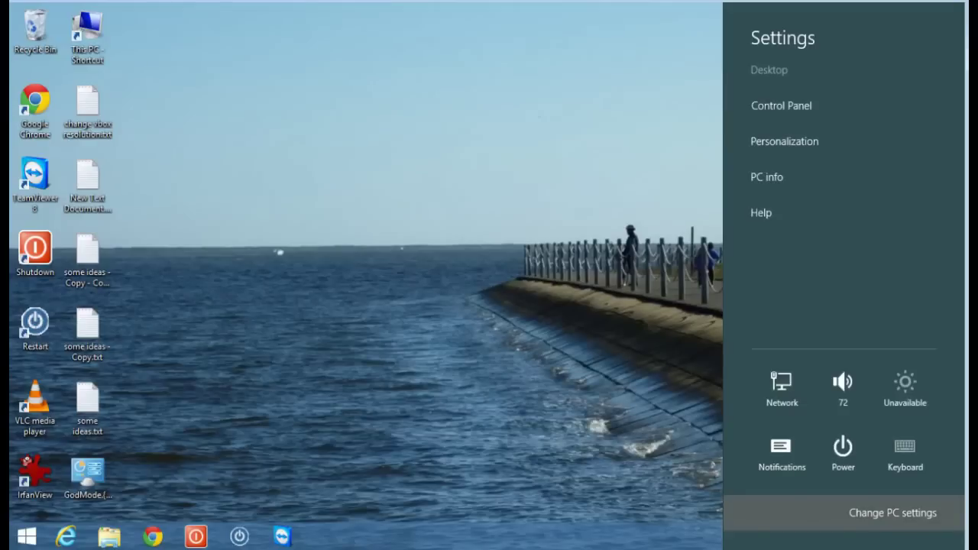
pyautogui.press('Return')
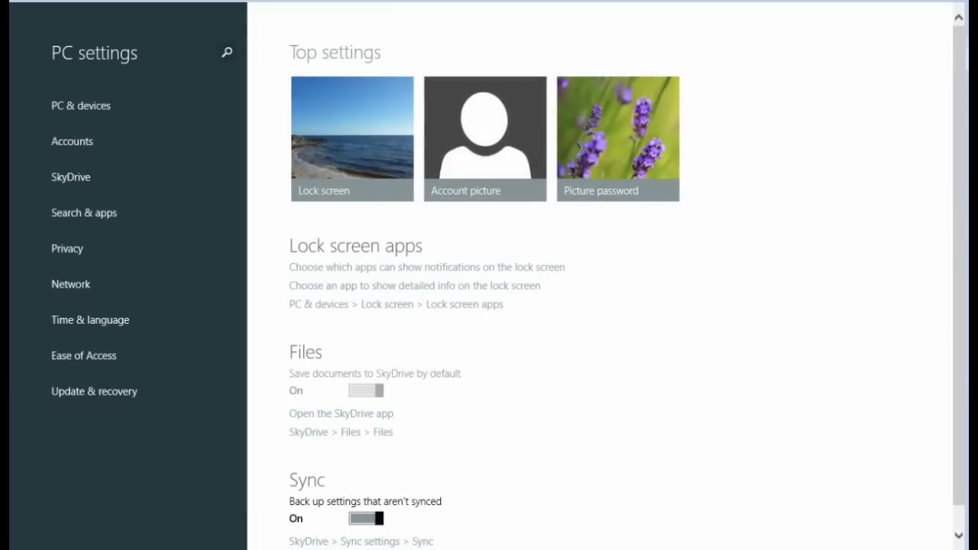
# Go to Update & recovery > Recovery in PC settings to use Advanced startup.
pyautogui.press('Up')
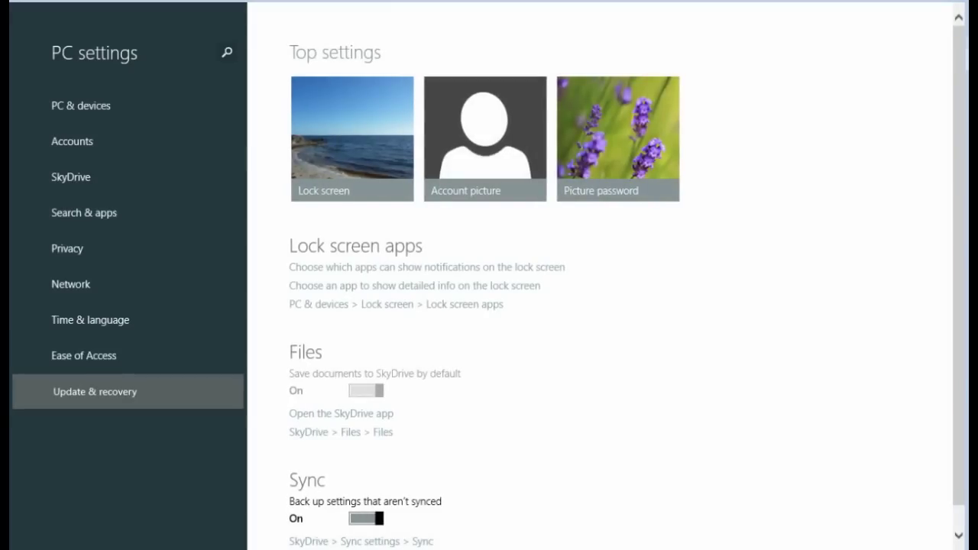
pyautogui.press('Return')
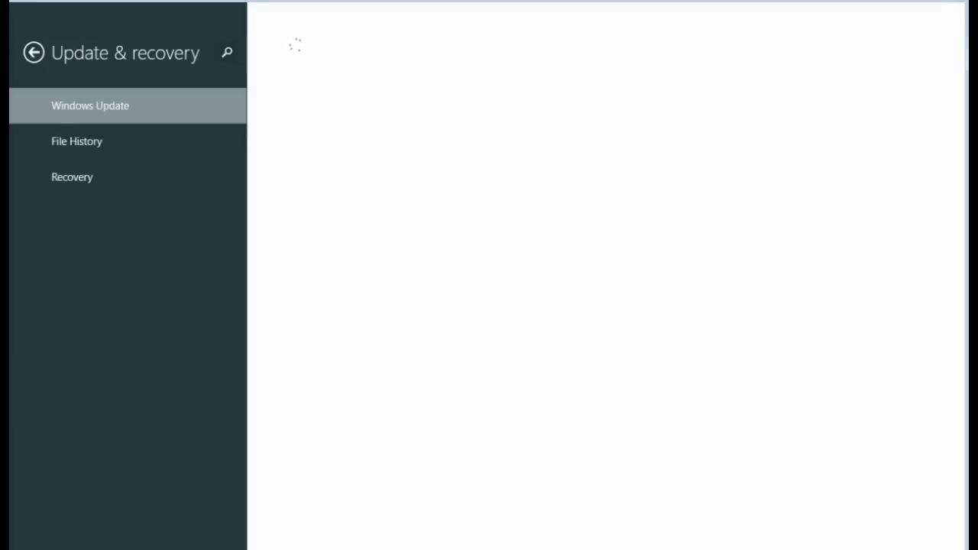
pyautogui.press('Down')
pyautogui.press('Down')
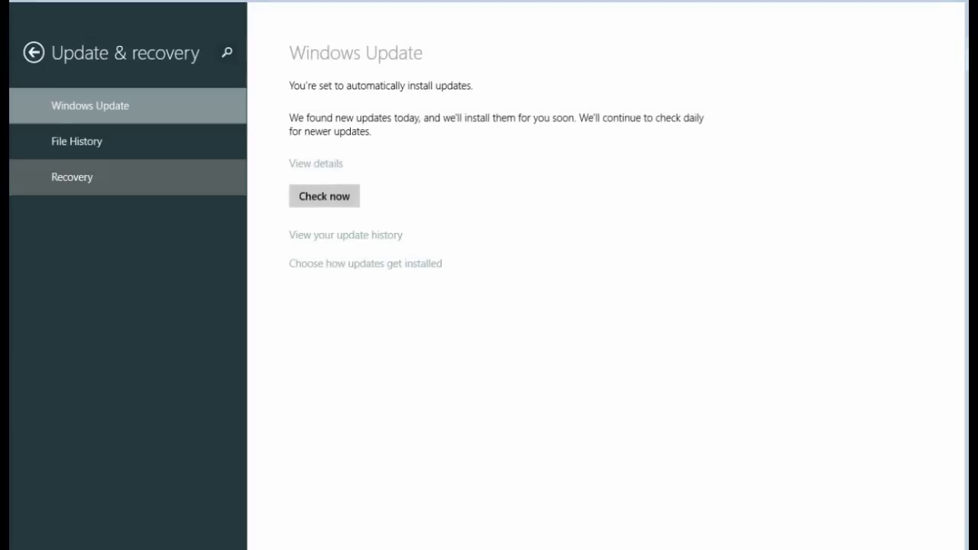
pyautogui.press('Return')
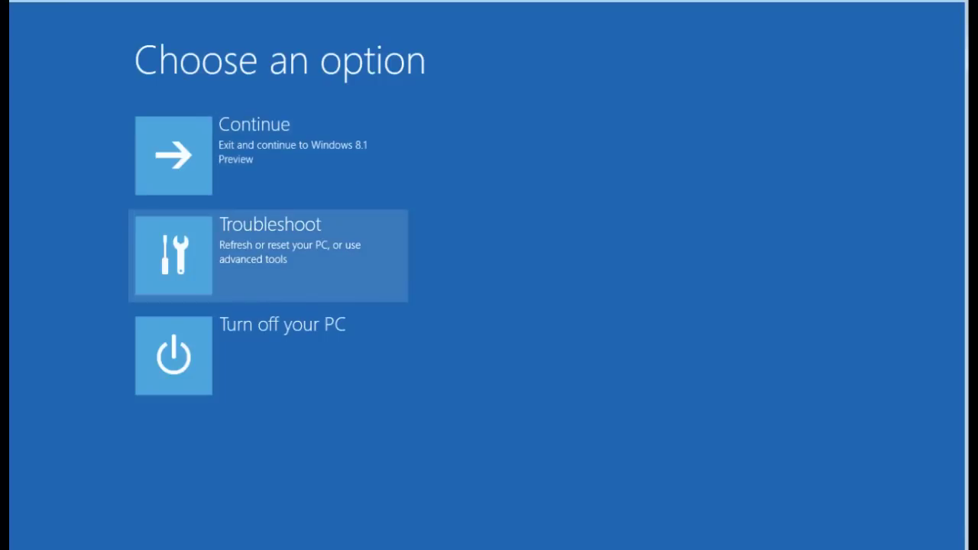
# Enter Troubleshoot, then Advanced options in the recovery menu.
pyautogui.press('Return')
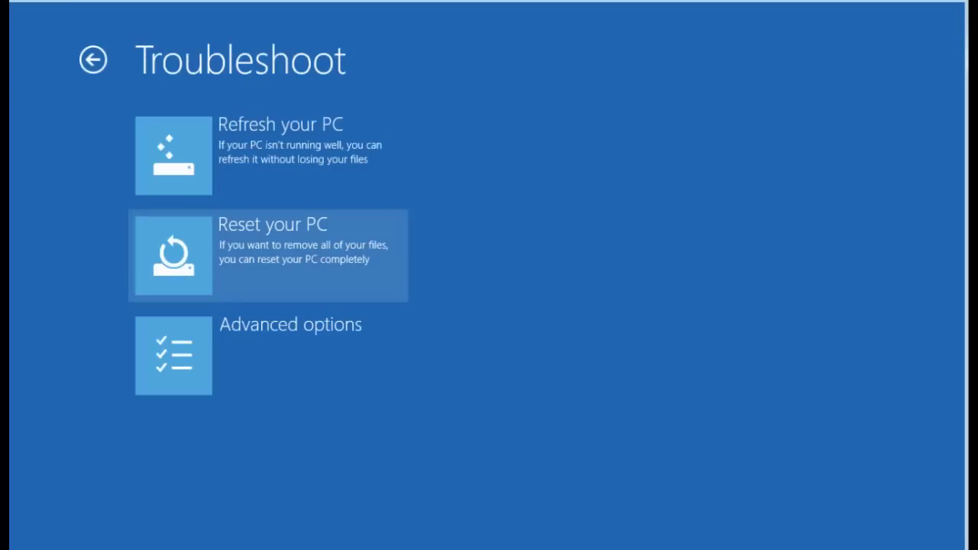
pyautogui.press('Down')
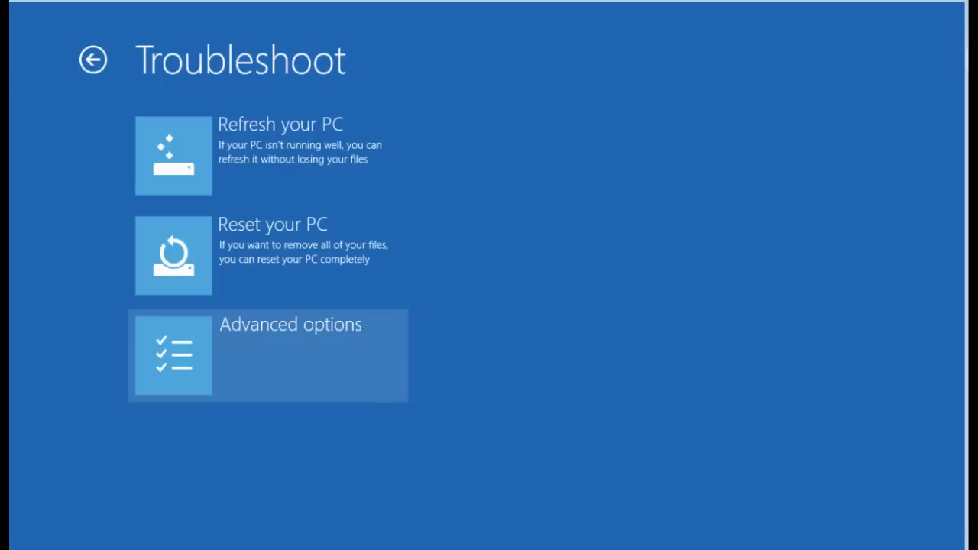
pyautogui.press('Return')
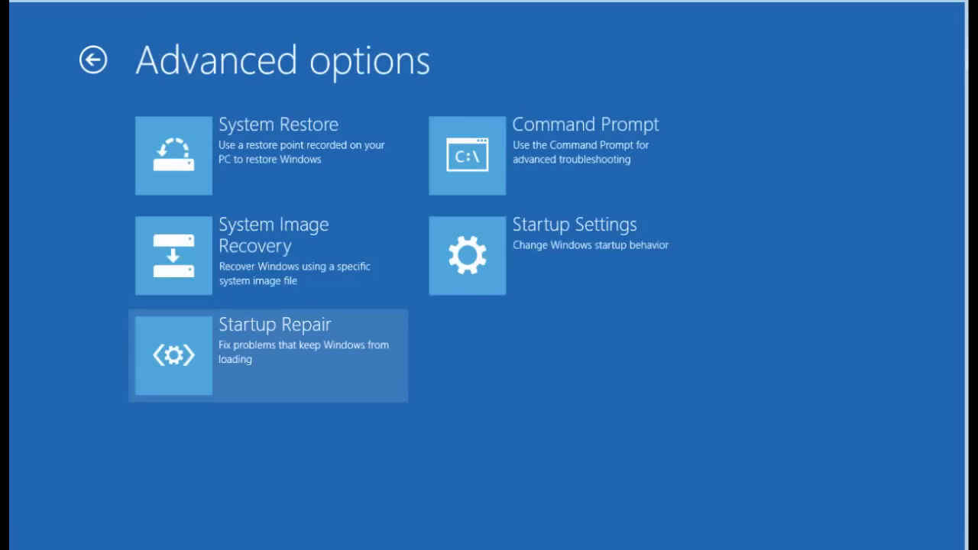
# Pick the Startup Settings tile among the advanced recovery tools.
pyautogui.press('Up')
pyautogui.press('Up')
pyautogui.press('Down')
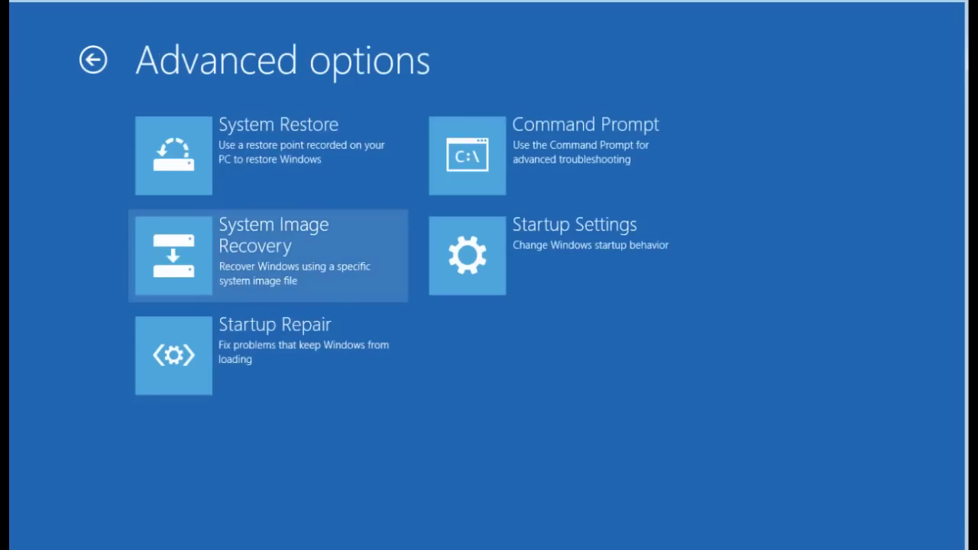
pyautogui.press('Down')
pyautogui.press('Up')
pyautogui.press('Up')
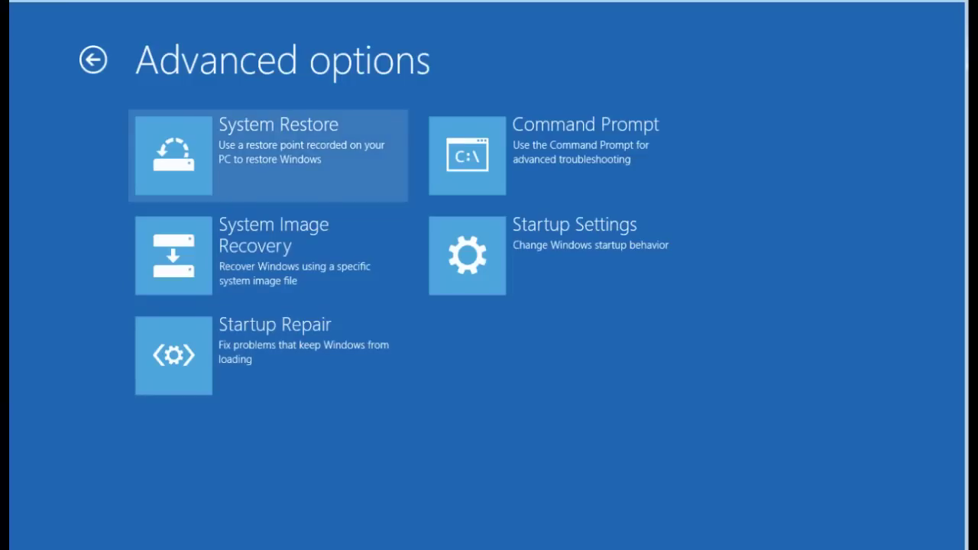
pyautogui.press('Down')
pyautogui.press('Down')
pyautogui.press('Down')
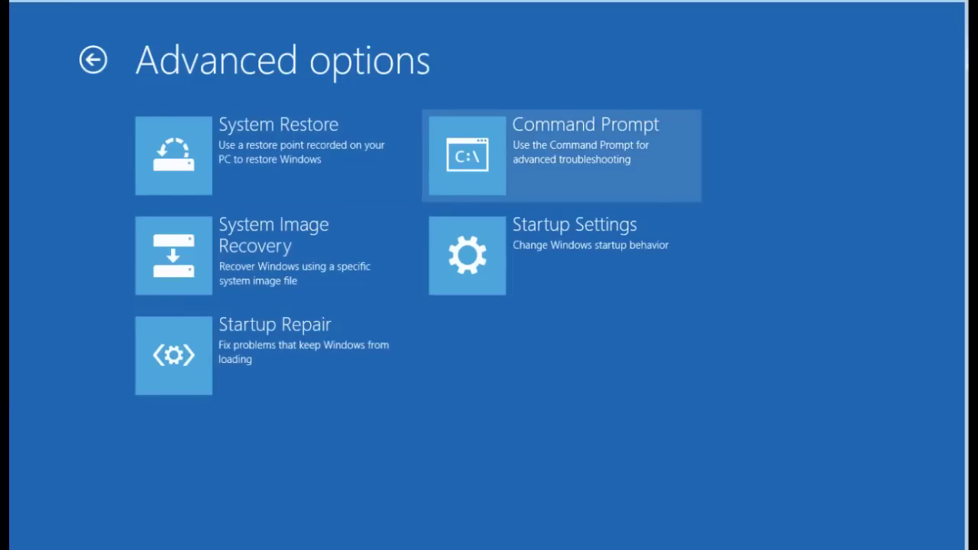
pyautogui.press('Down')
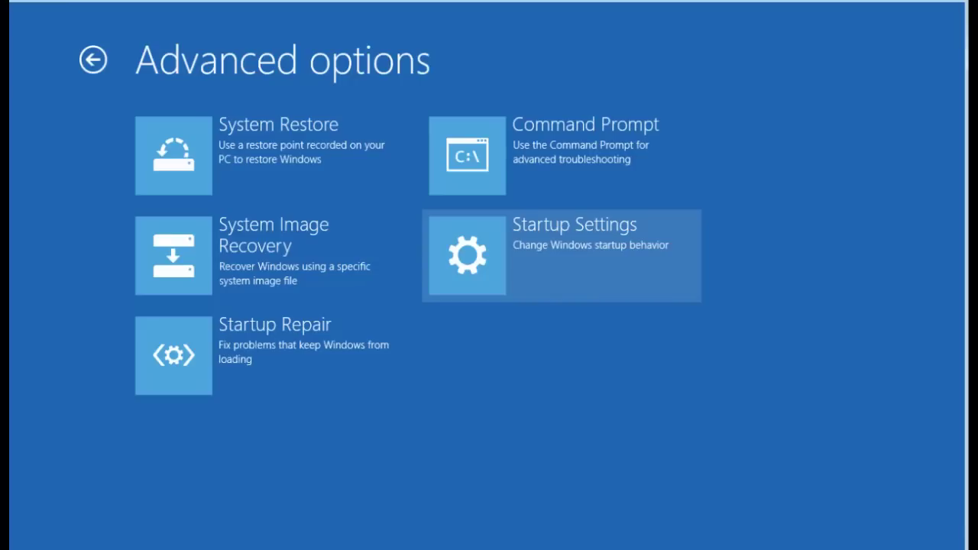
pyautogui.press('Left')
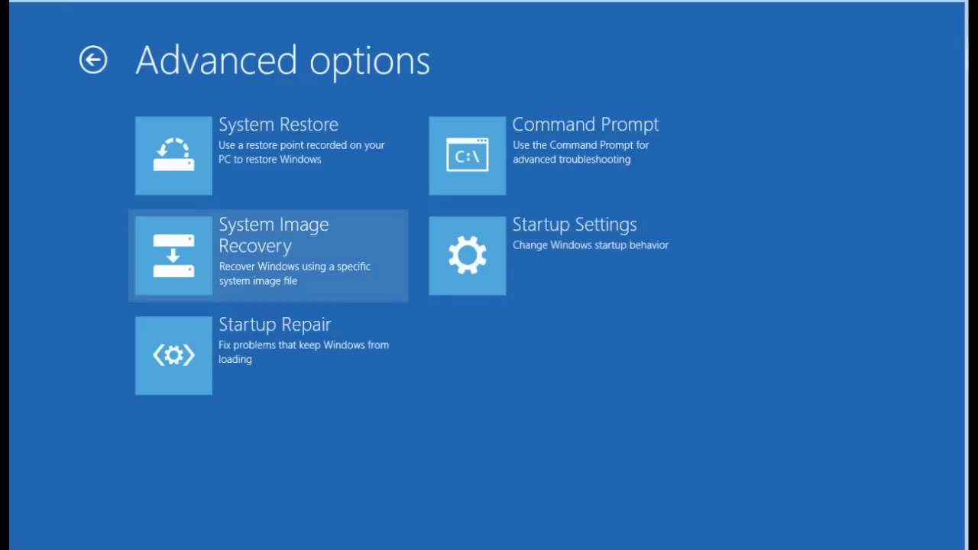
pyautogui.press('Right')
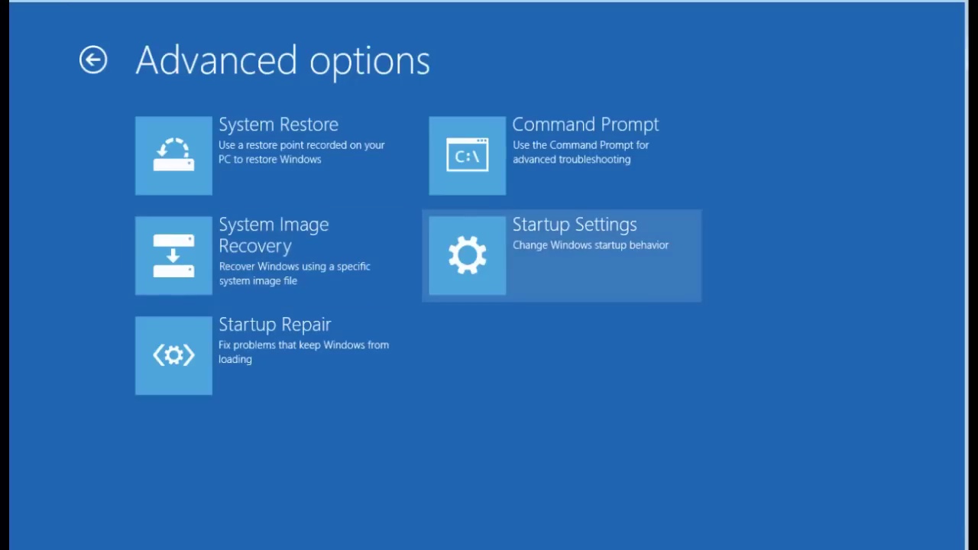
pyautogui.press('Return')
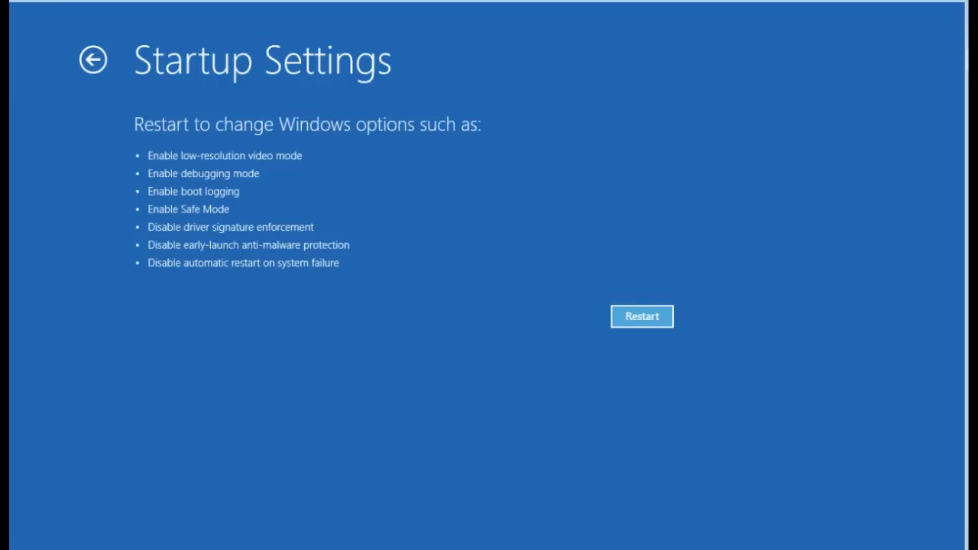
# Restart from the Startup Settings page to change Windows startup options.
pyautogui.press('Return')
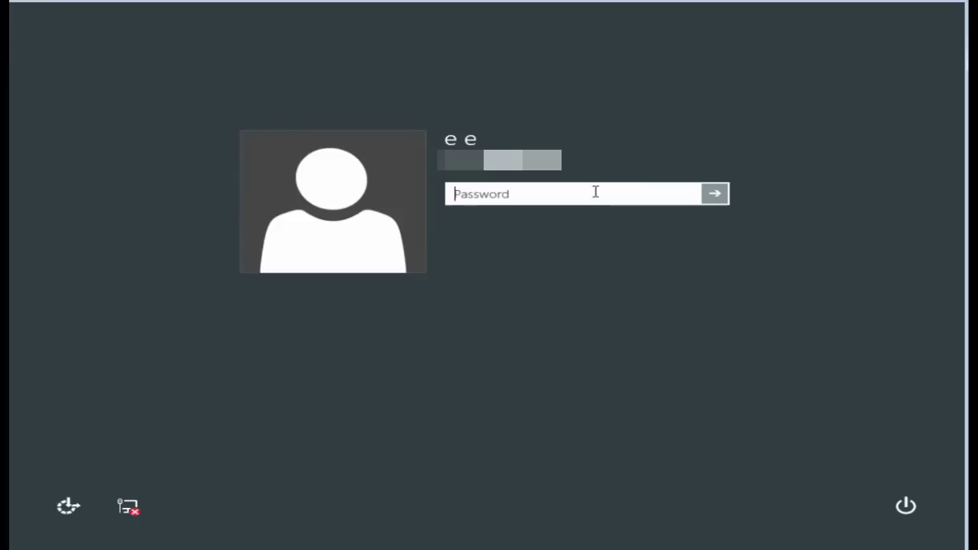
pyautogui.write('••••••')
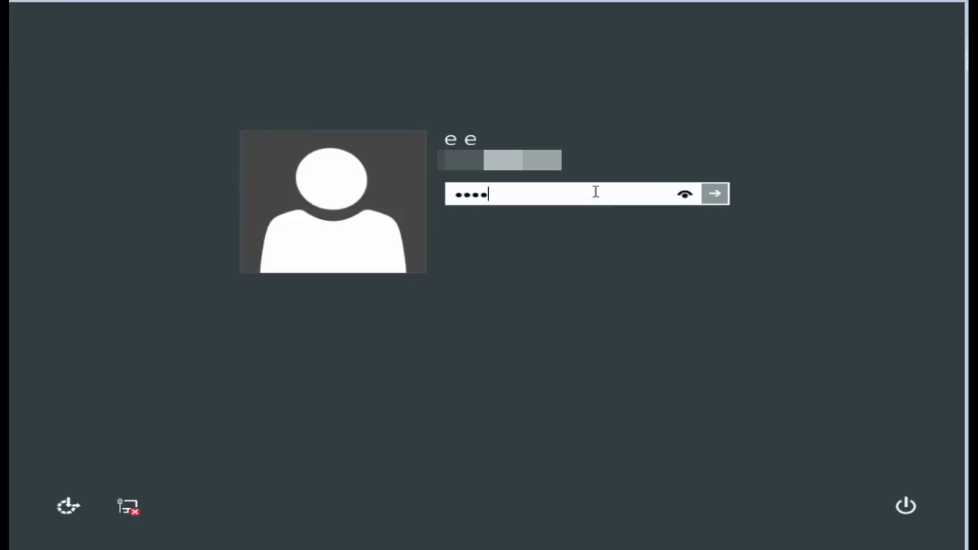
pyautogui.write('•••')
pyautogui.press('Return')
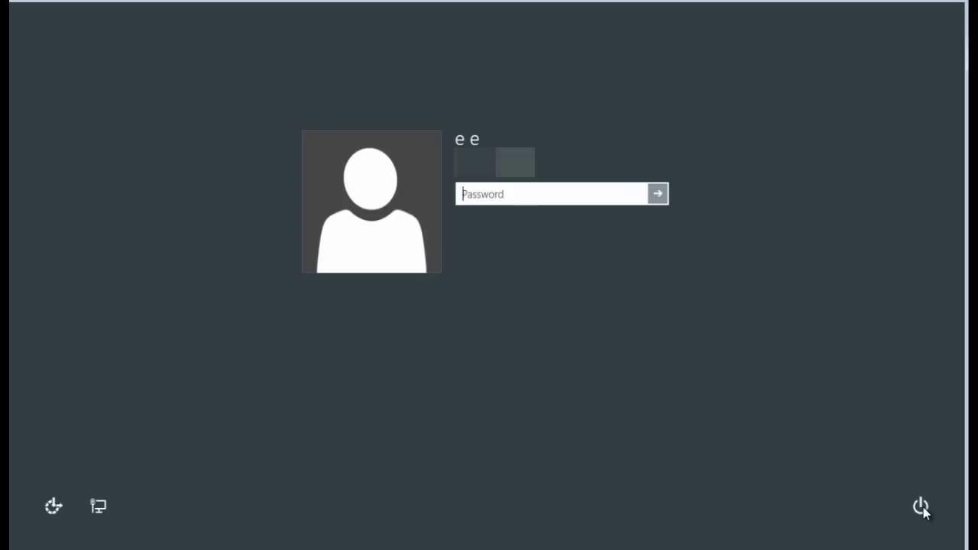
# Shift-restart from the sign-in screen's power button to boot into recovery options.
pyautogui.press('shift')
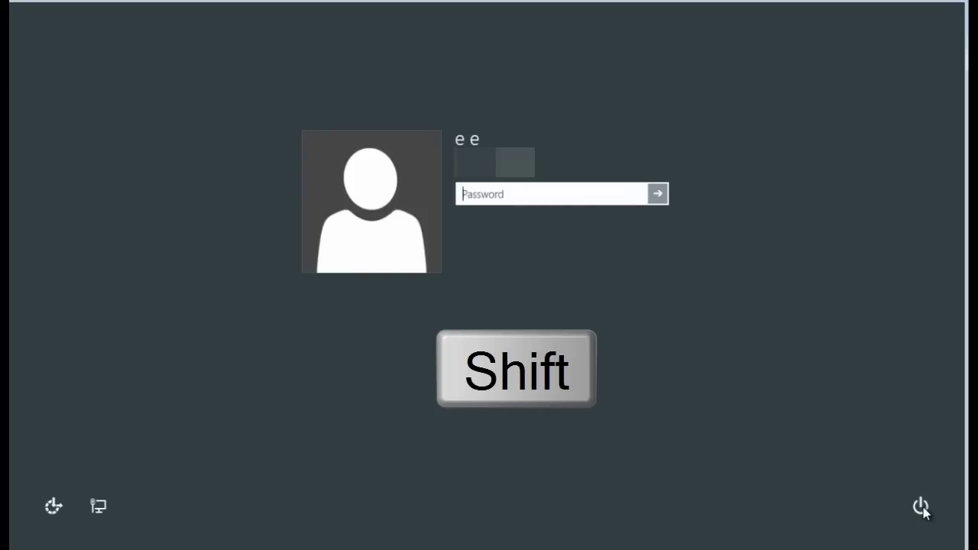
pyautogui.click(921, 508)
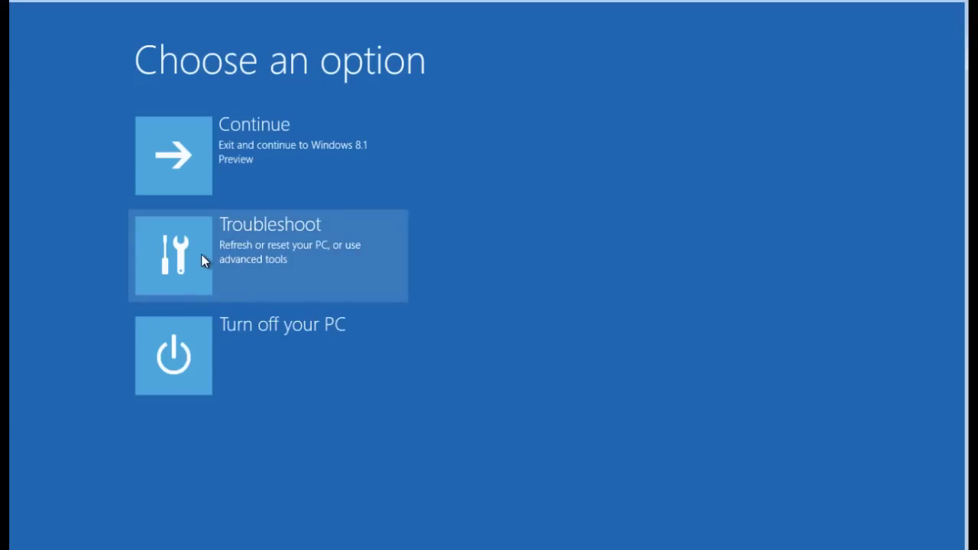
# Go through Troubleshoot > Advanced options > Startup Settings and restart.
pyautogui.click(201, 255)
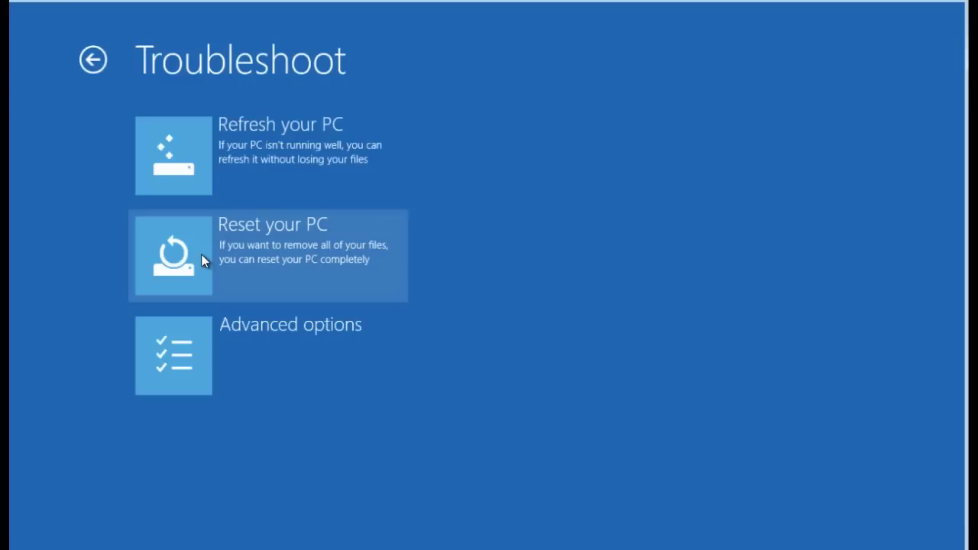
pyautogui.click(197, 346)
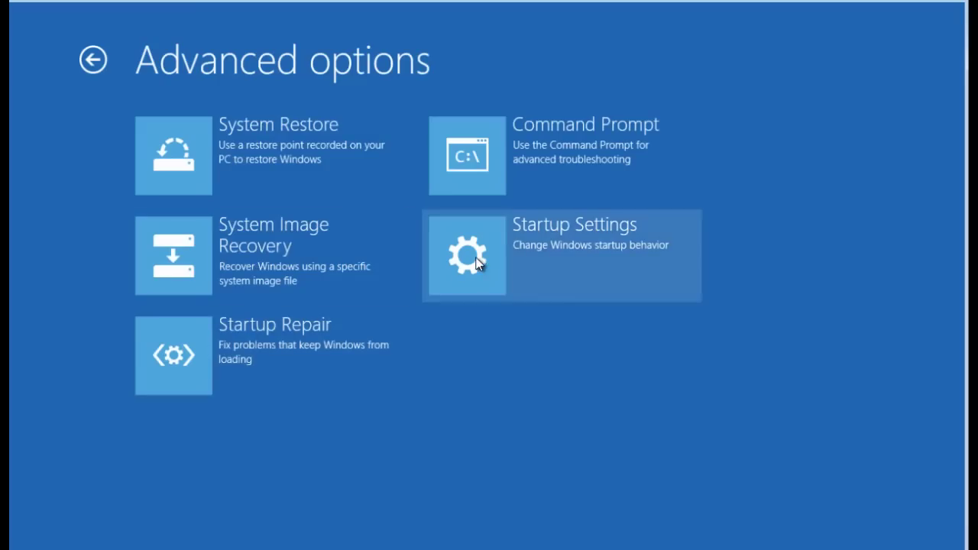
pyautogui.click(478, 263)
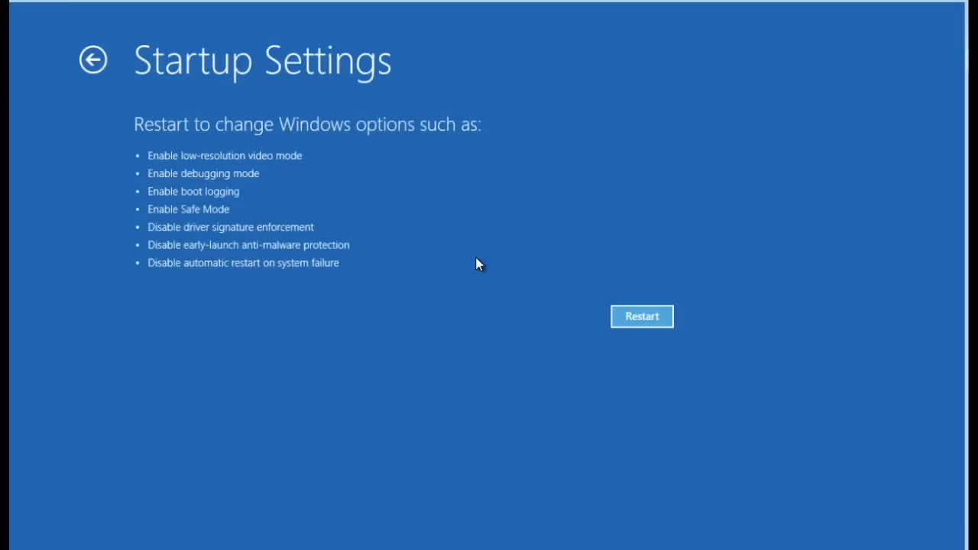
pyautogui.click(634, 313)
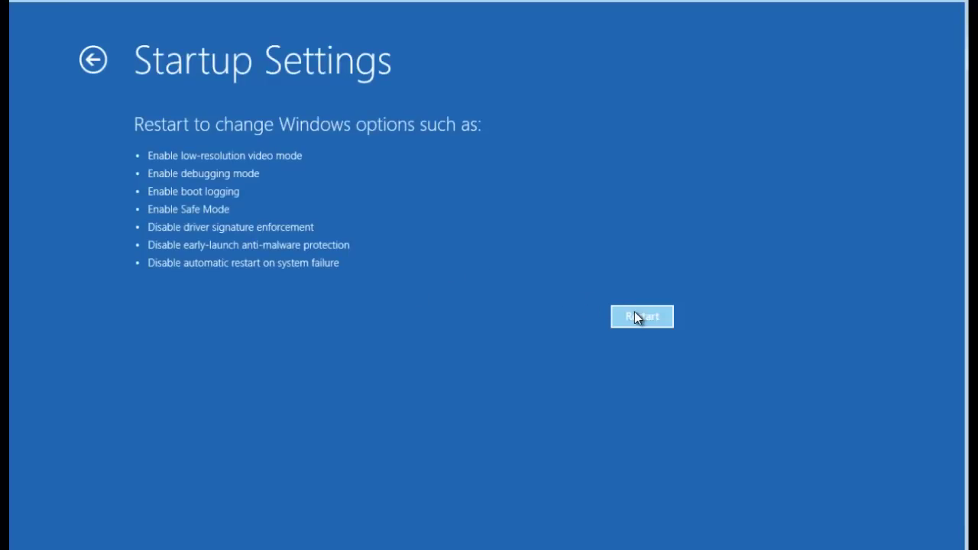